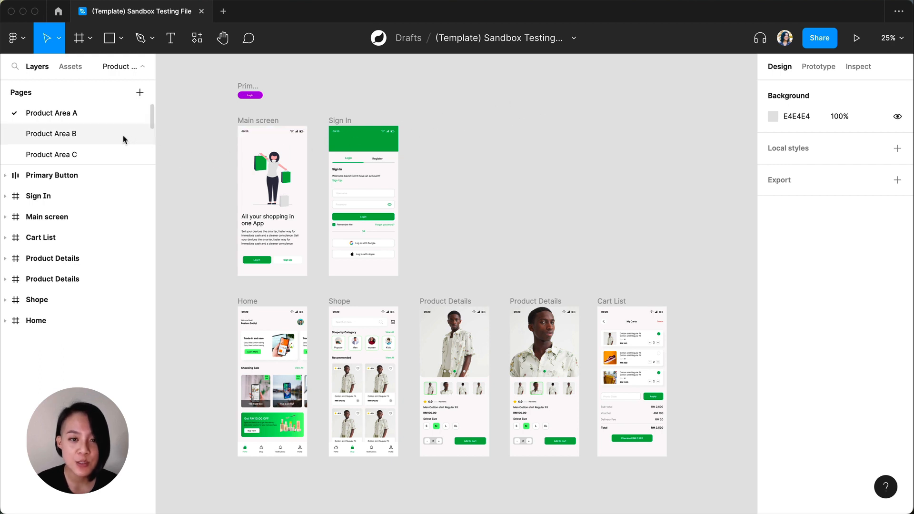
{"action": "scroll", "coordinate": [122, 139], "scroll_direction": "down", "scroll_amount": 3}
{"action": "scroll", "coordinate": [123, 139], "scroll_direction": "up", "scroll_amount": 3}
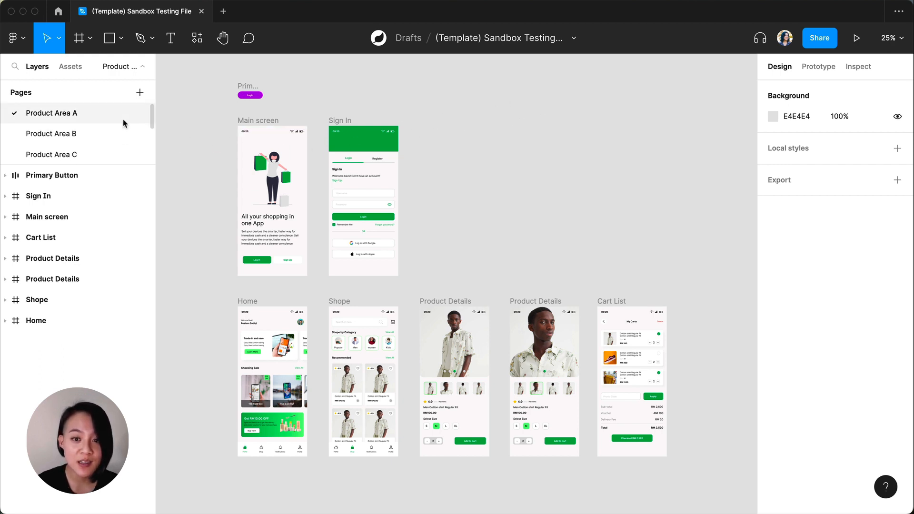
{"action": "double_click", "coordinate": [511, 38]}
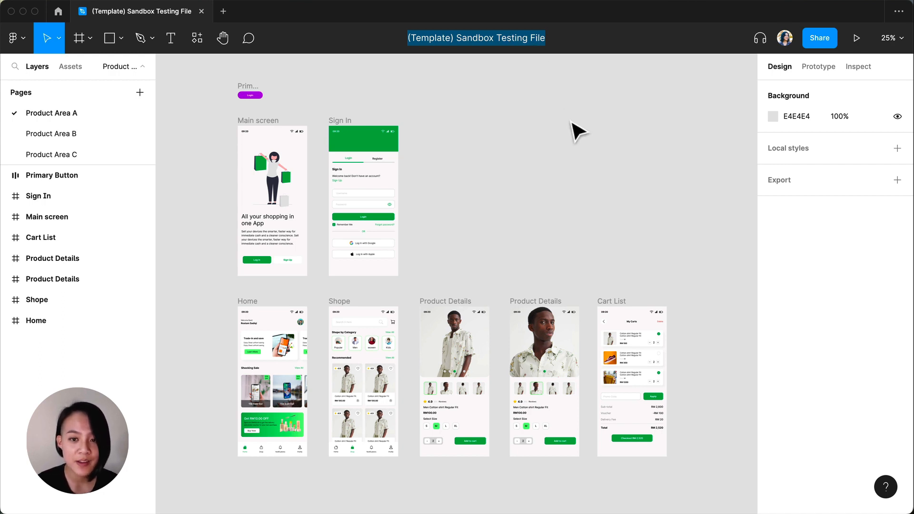
{"action": "key", "text": "Escape"}
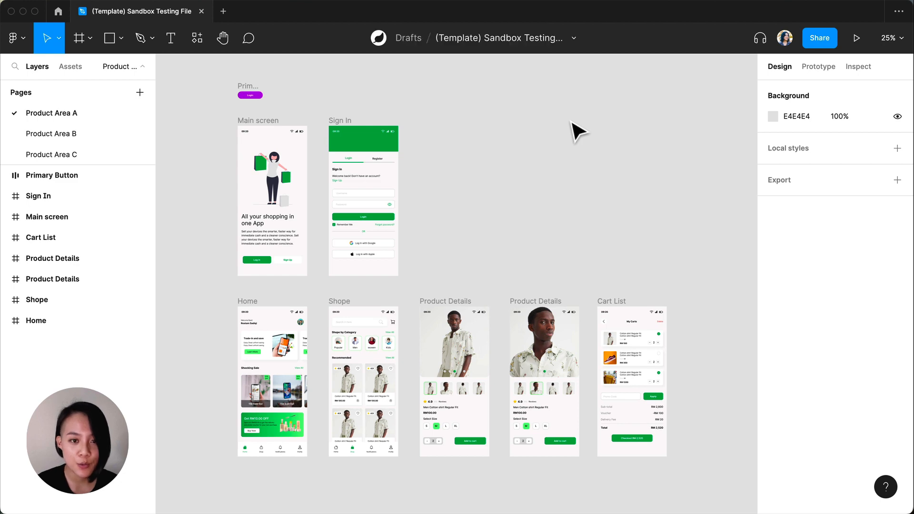
Look over the Product Area B and Product Area C pages and return to Product Area A
{"action": "left_click", "coordinate": [114, 130]}
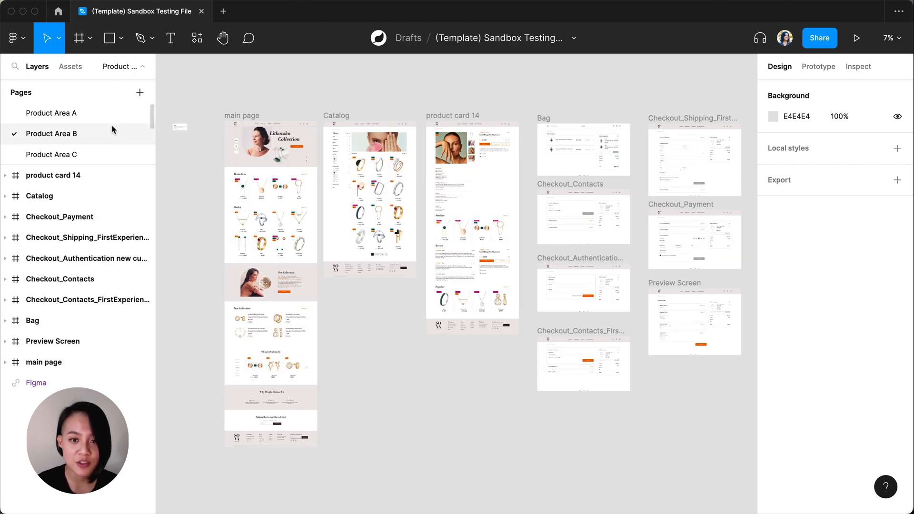
{"action": "left_click", "coordinate": [109, 148]}
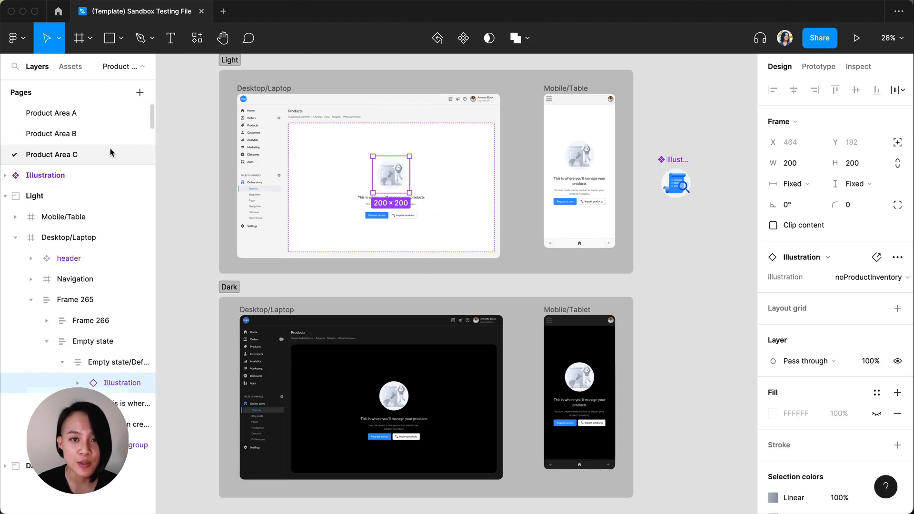
{"action": "left_click", "coordinate": [110, 119]}
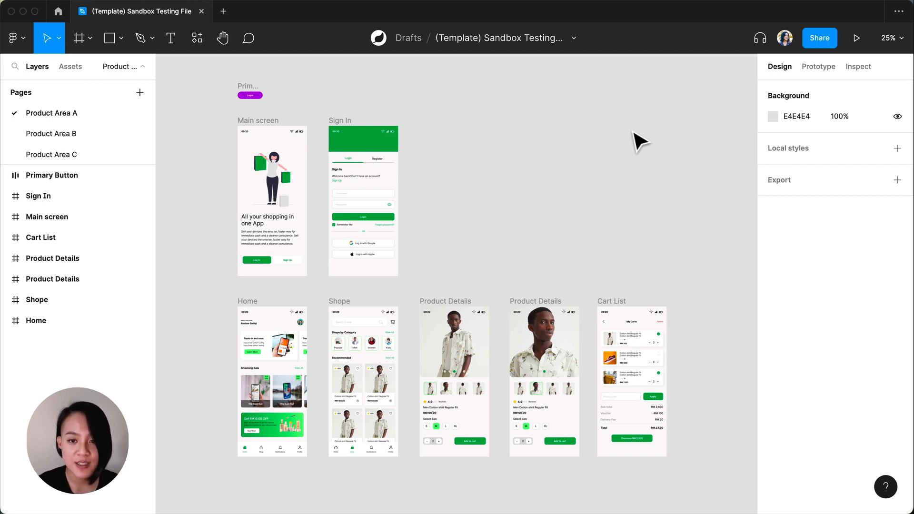
Turn the purple Primary Button frame above the Main screen into a component and clear the selection
{"action": "left_click", "coordinate": [253, 97]}
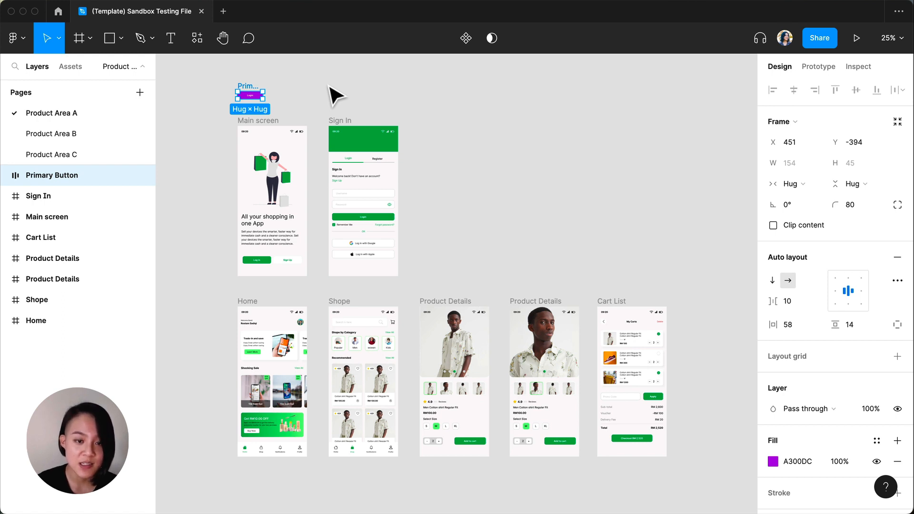
{"action": "key", "text": "alt+super+k"}
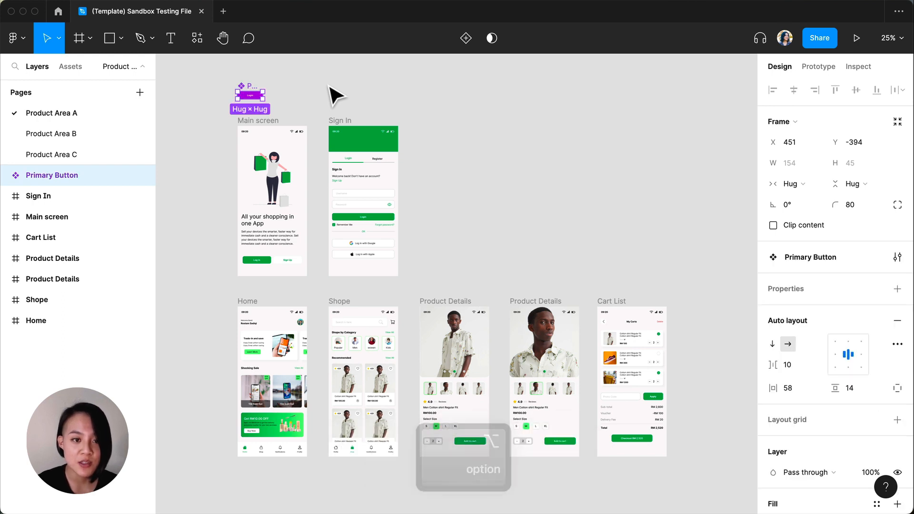
{"action": "left_click", "coordinate": [329, 86]}
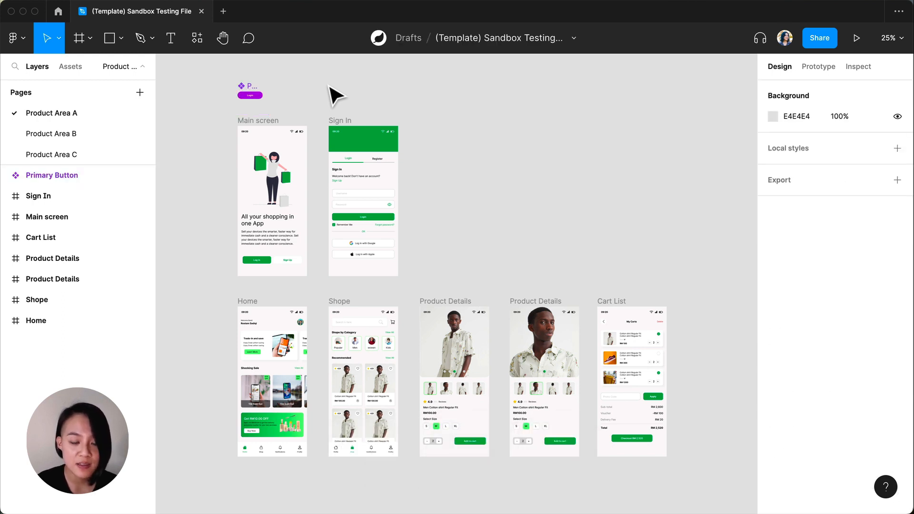
Select all instances matching the Sign In screen's green Login button and swap them for Product Area A's purple Primary Button component
{"action": "left_click", "coordinate": [392, 218], "text": "super"}
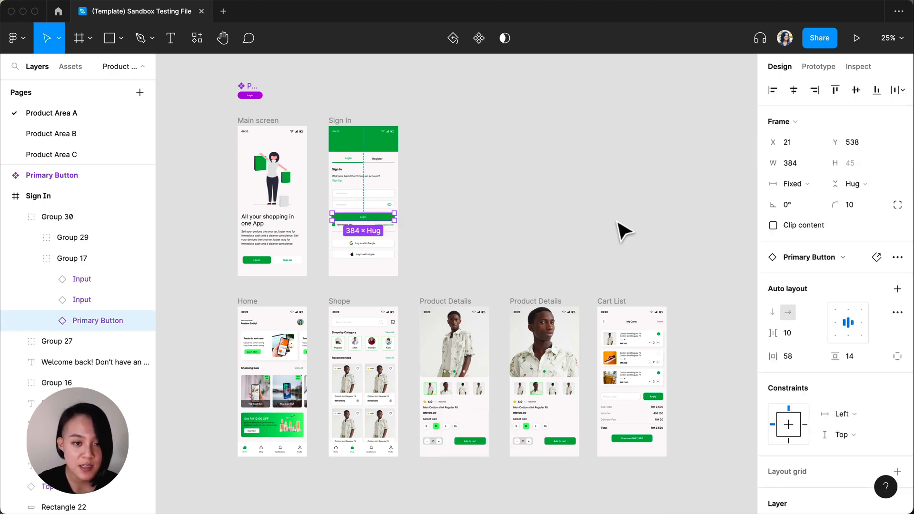
{"action": "key", "text": "super+slash"}
{"action": "type", "text": "selec"}
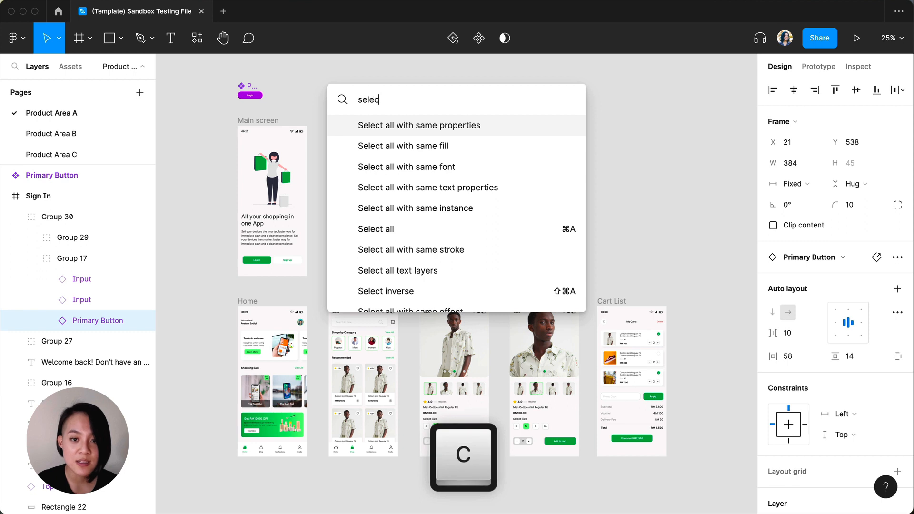
{"action": "key", "text": "Down"}
{"action": "key", "text": "Down"}
{"action": "key", "text": "Down"}
{"action": "key", "text": "Down"}
{"action": "key", "text": "Return"}
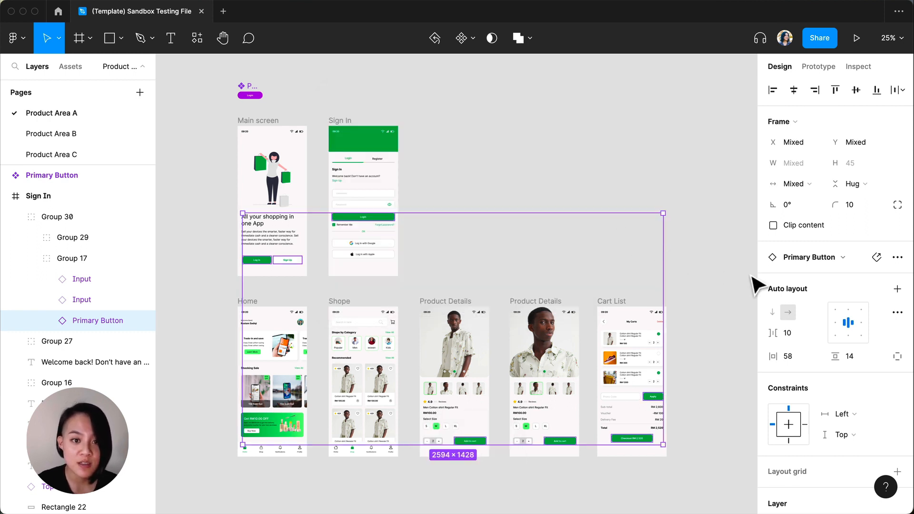
{"action": "left_click", "coordinate": [803, 264]}
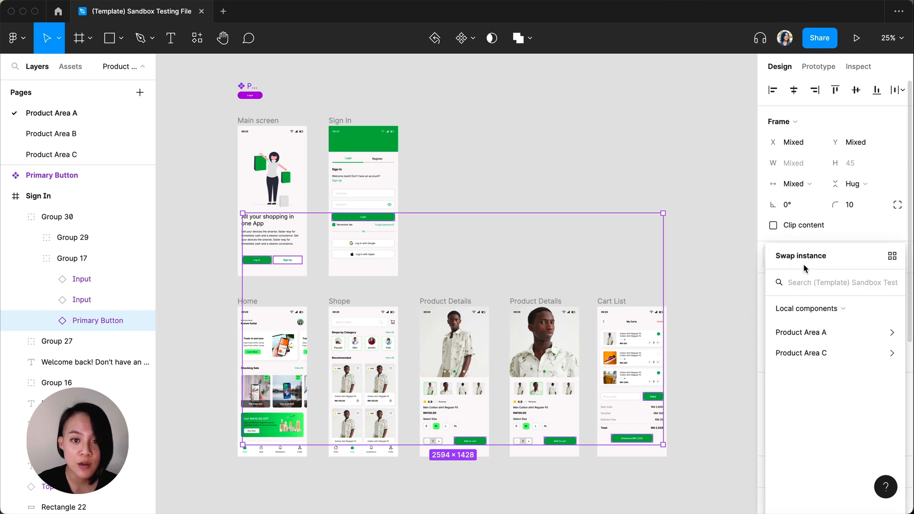
{"action": "left_click", "coordinate": [862, 342]}
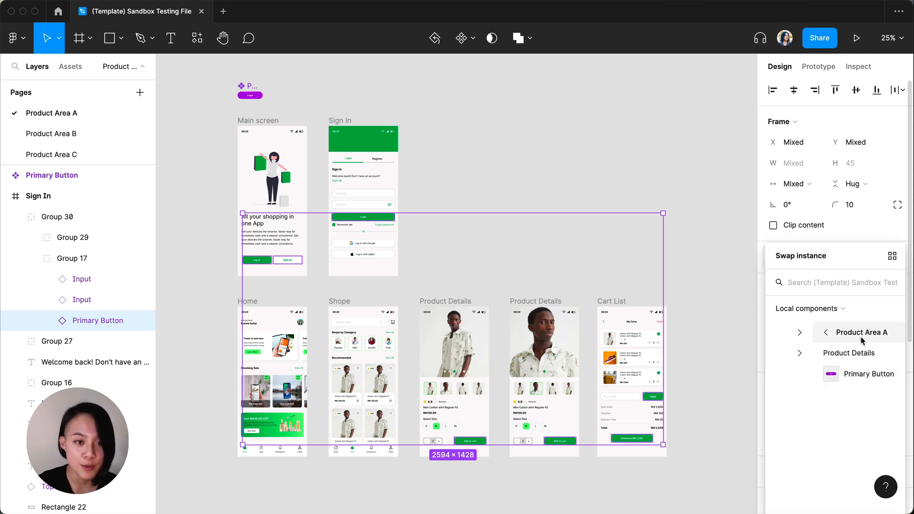
{"action": "left_click", "coordinate": [864, 375]}
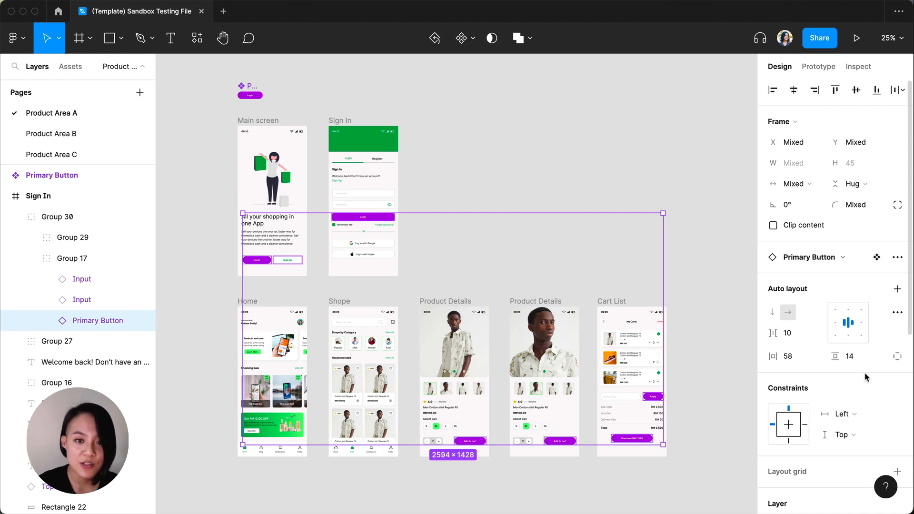
Undo the button instance swap and clear the selection
{"action": "key", "text": "super+z"}
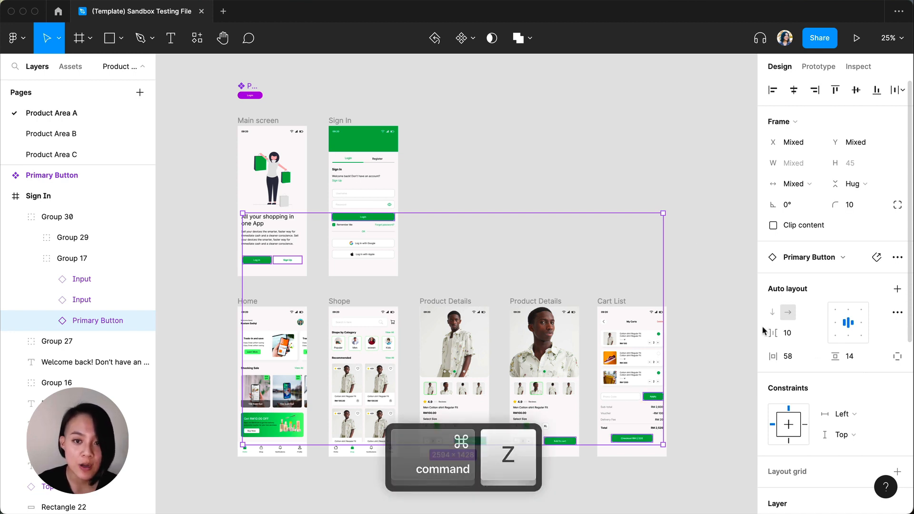
{"action": "left_click", "coordinate": [416, 98]}
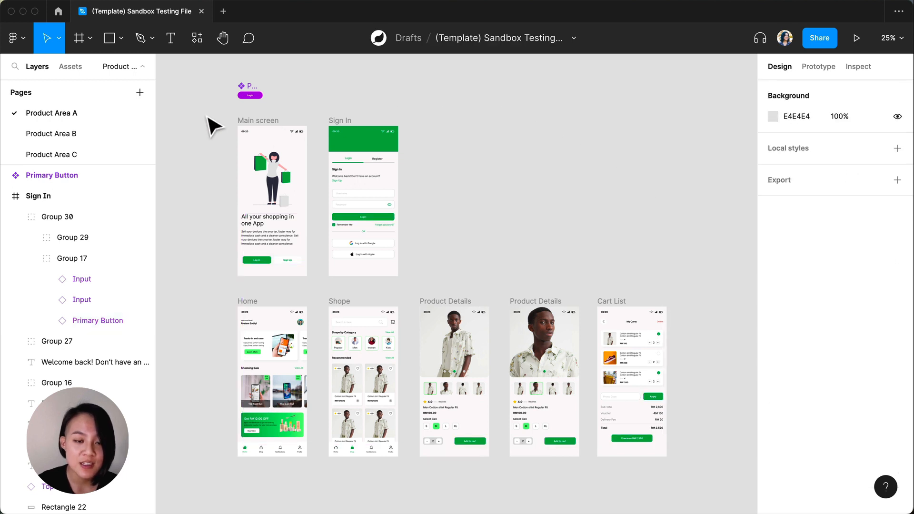
Draw a slice of about 3020 × 2320 around all the app screens, leaving out the Primary Button component, and select it
{"action": "key", "text": "s"}
{"action": "left_click_drag", "start_coordinate": [198, 106], "coordinate": [687, 483]}
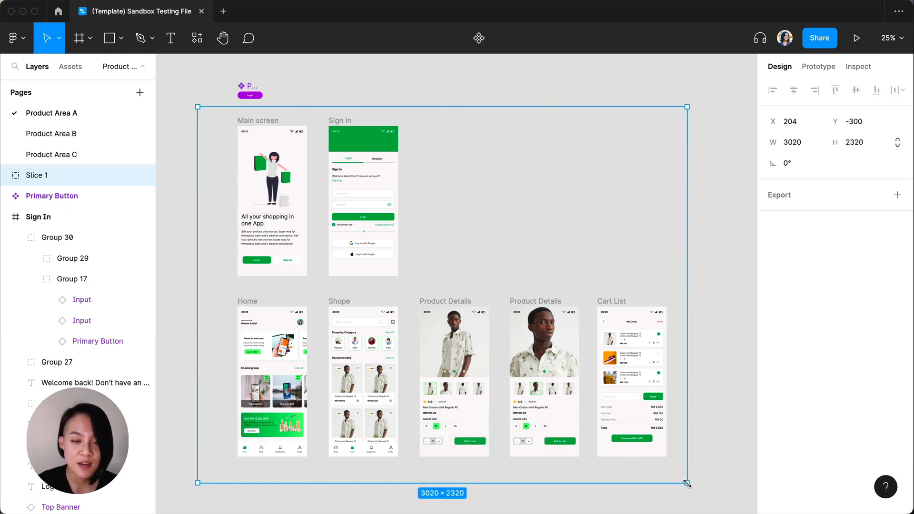
{"action": "left_click", "coordinate": [712, 474]}
{"action": "left_click", "coordinate": [672, 244]}
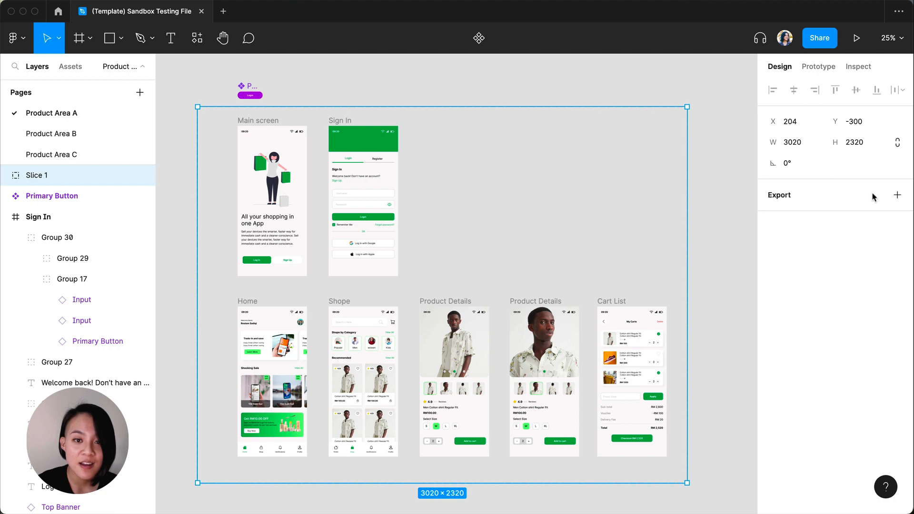
Add a 1x PNG export setting to the slice and export it as Slice 1.png to the Downloads folder
{"action": "left_click", "coordinate": [898, 195]}
{"action": "left_click", "coordinate": [869, 243]}
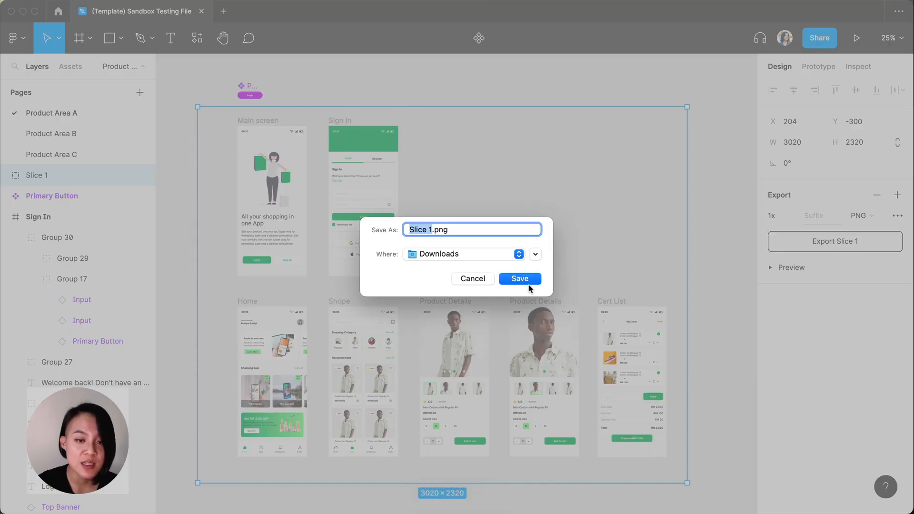
{"action": "left_click", "coordinate": [524, 278]}
{"action": "left_click", "coordinate": [515, 318]}
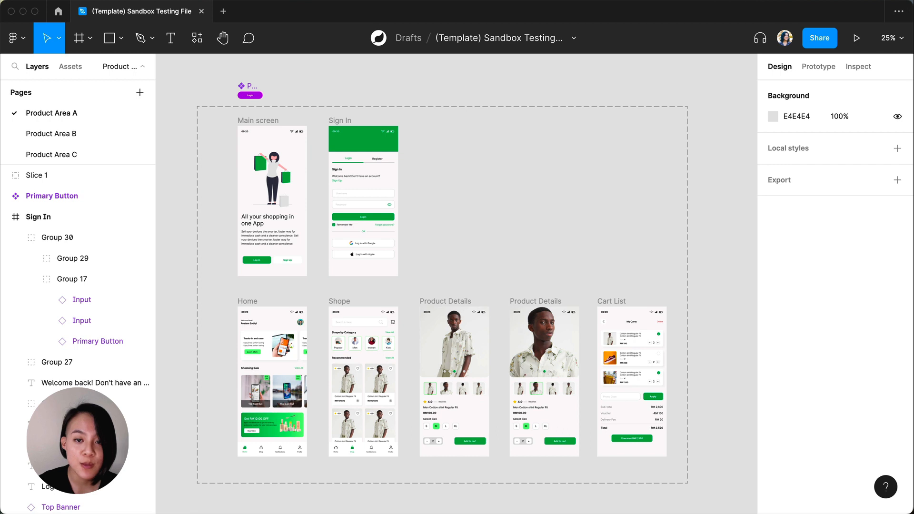
Place the exported slice image on the canvas beside the original screens, outside the slice area
{"action": "left_click_drag", "start_coordinate": [911, 405], "coordinate": [693, 306]}
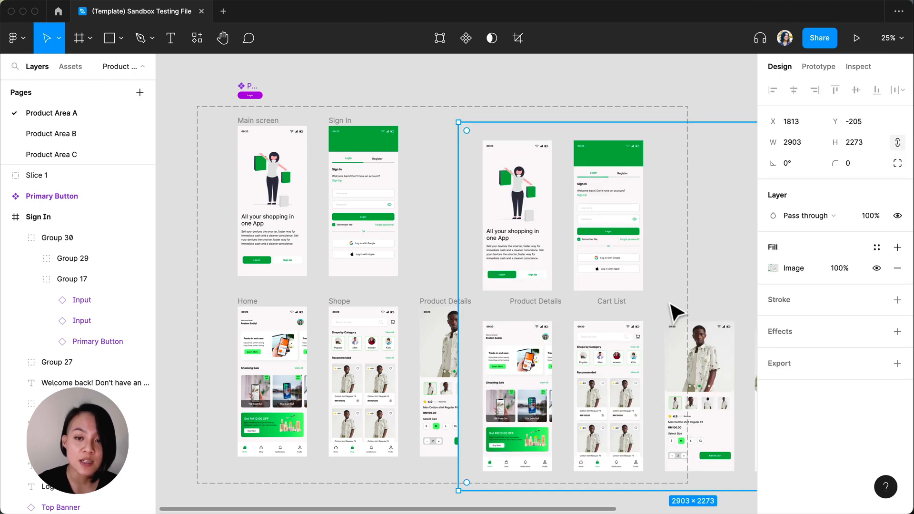
{"action": "left_click_drag", "start_coordinate": [533, 286], "coordinate": [755, 261]}
{"action": "left_click", "coordinate": [453, 245]}
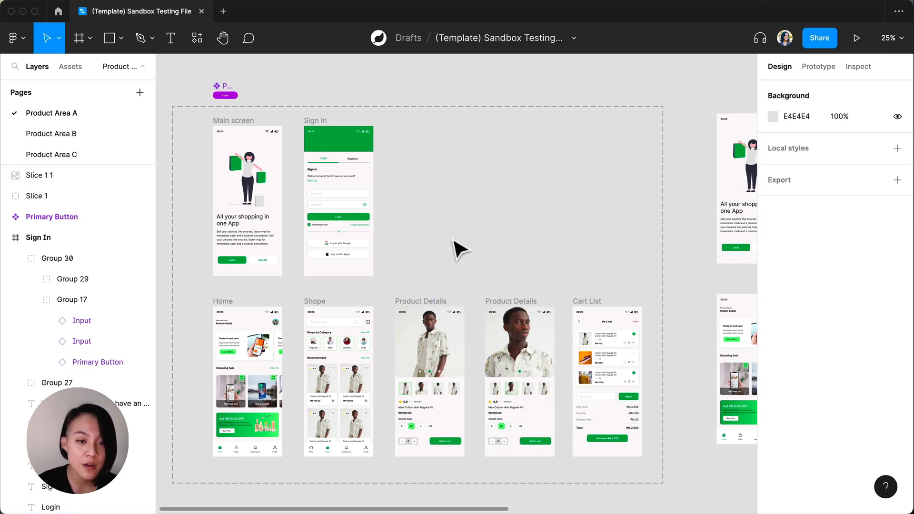
Replace all same-instance copies of the Sign In screen's green Login button with the purple Primary Button component from Product Area A
{"action": "scroll", "coordinate": [478, 251], "scroll_direction": "left", "scroll_amount": 2}
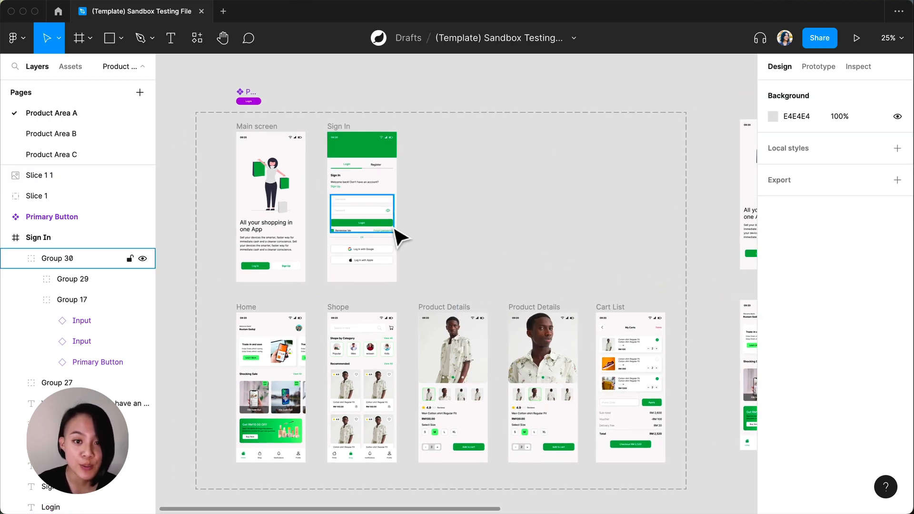
{"action": "left_click", "coordinate": [391, 224], "text": "super"}
{"action": "key", "text": "super+slash"}
{"action": "type", "text": "selec"}
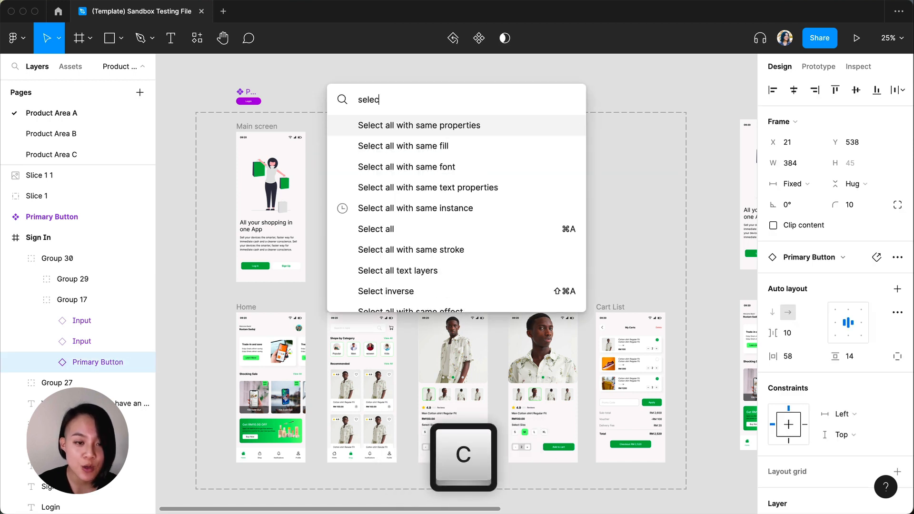
{"action": "key", "text": "Down"}
{"action": "key", "text": "Down"}
{"action": "key", "text": "Down"}
{"action": "key", "text": "Down"}
{"action": "key", "text": "Return"}
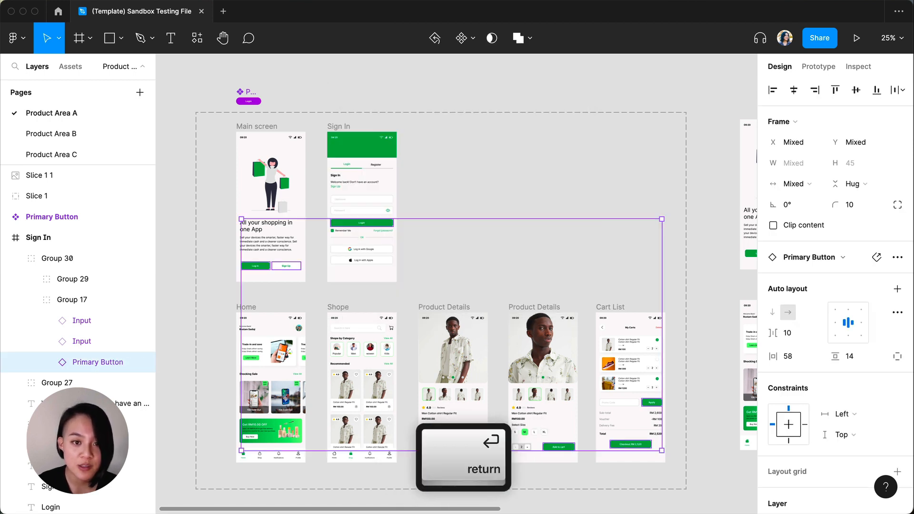
{"action": "left_click", "coordinate": [827, 258]}
{"action": "left_click", "coordinate": [821, 307]}
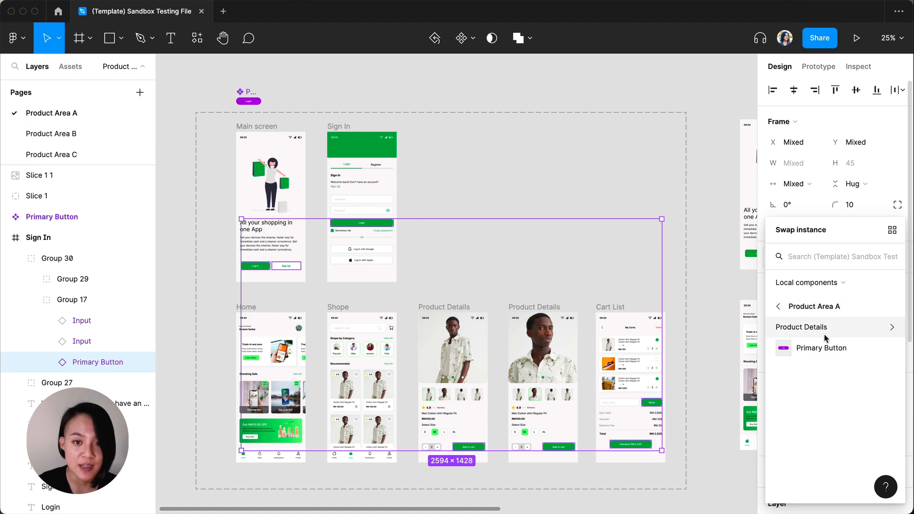
{"action": "left_click", "coordinate": [822, 348]}
Select the slice around the updated screens and export it again as a PNG to the Downloads folder
{"action": "left_click", "coordinate": [667, 195]}
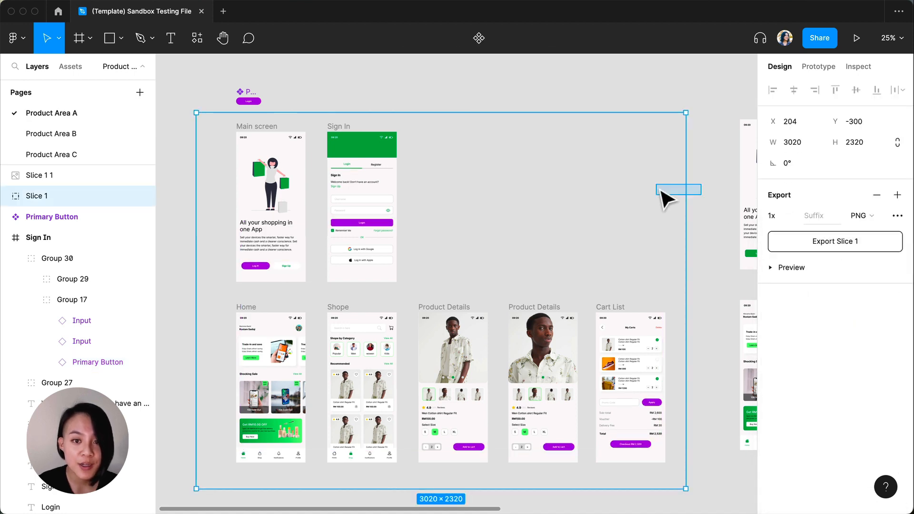
{"action": "left_click", "coordinate": [865, 251]}
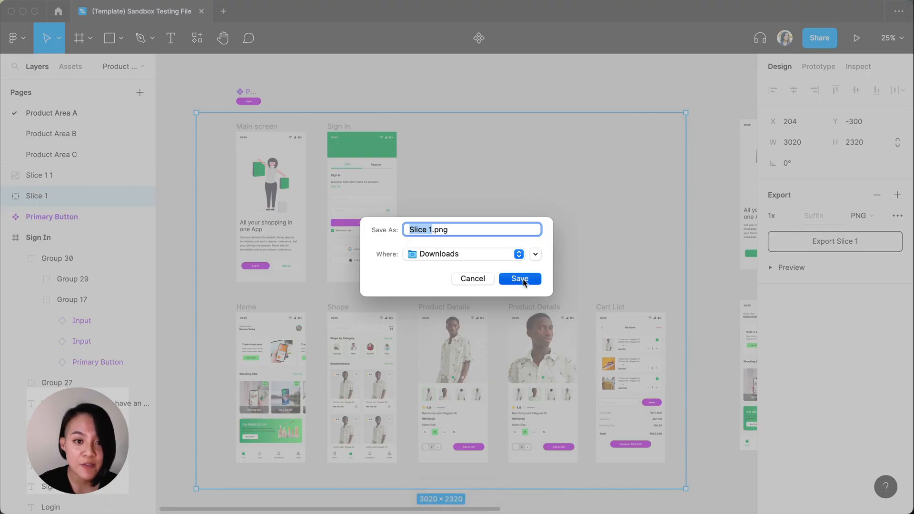
{"action": "left_click", "coordinate": [520, 279]}
{"action": "left_click", "coordinate": [495, 318]}
Place the second exported image on the canvas and align it exactly on top of the first exported image
{"action": "left_click", "coordinate": [724, 318]}
{"action": "left_click_drag", "start_coordinate": [727, 316], "coordinate": [240, 309]}
{"action": "left_click_drag", "start_coordinate": [878, 482], "coordinate": [606, 329]}
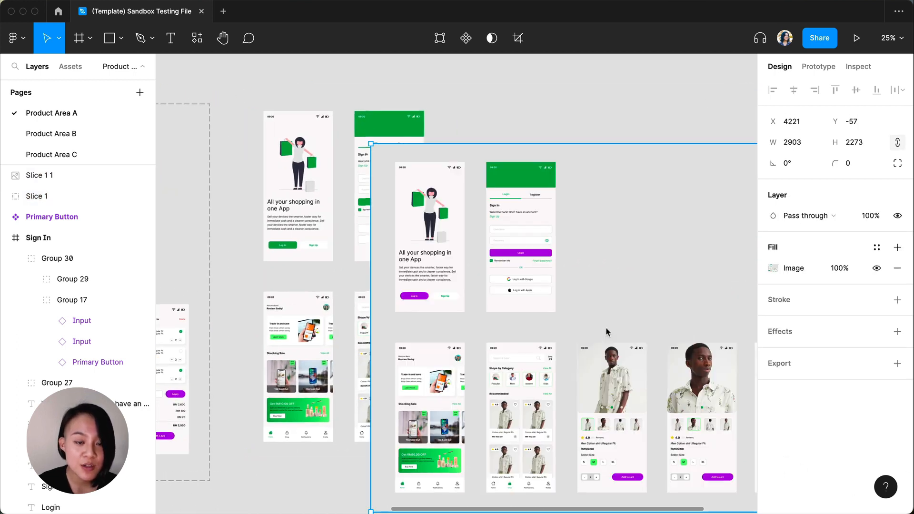
{"action": "left_click_drag", "start_coordinate": [545, 312], "coordinate": [418, 321]}
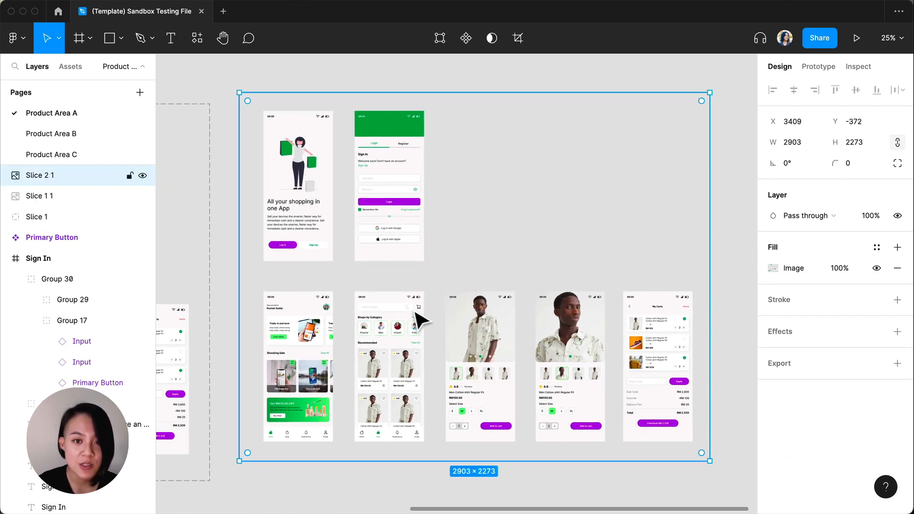
Toggle the top image's visibility off and on twice to compare the screens before and after the button change
{"action": "left_click", "coordinate": [897, 216]}
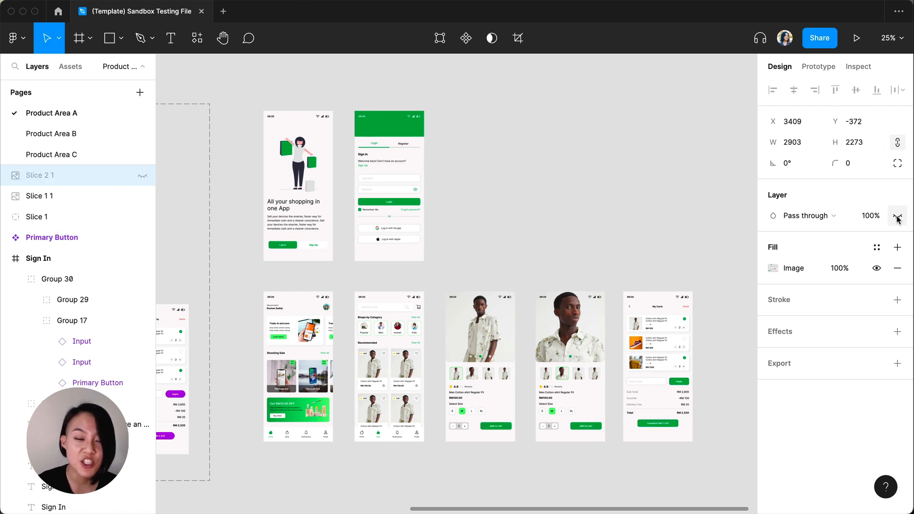
{"action": "left_click", "coordinate": [898, 216]}
{"action": "left_click", "coordinate": [897, 216]}
{"action": "left_click", "coordinate": [898, 216]}
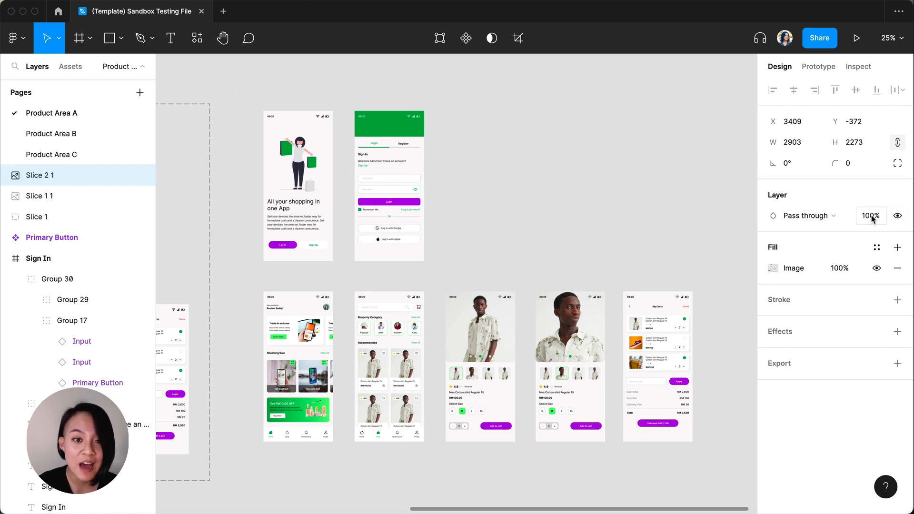
Set the top image's layer opacity to 50% and clear the selection
{"action": "left_click", "coordinate": [873, 219]}
{"action": "type", "text": "50"}
{"action": "key", "text": "Return"}
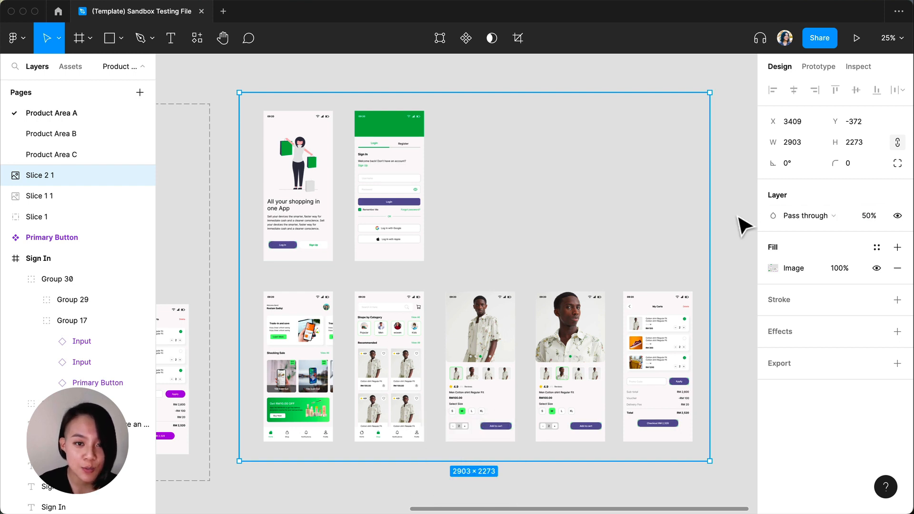
{"action": "left_click", "coordinate": [739, 218]}
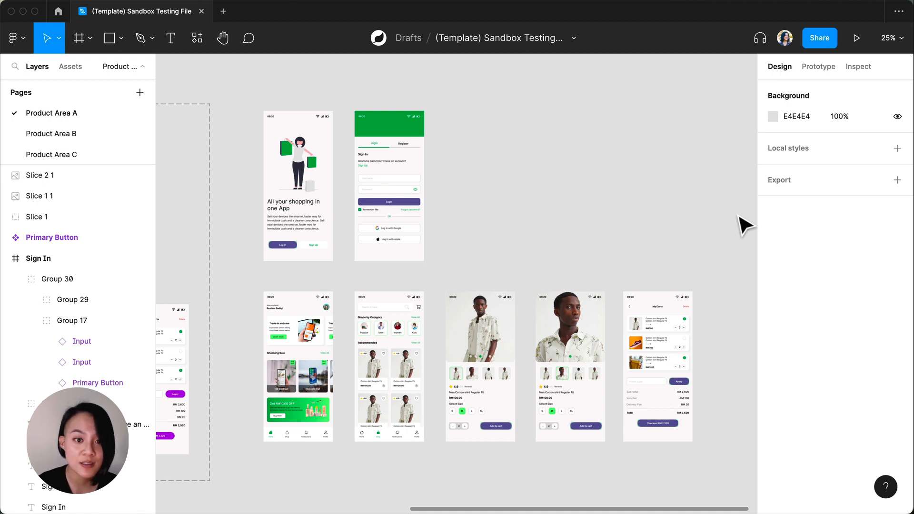
Switch to the Product Area C page
{"action": "key", "text": "space"}
{"action": "left_click_drag", "start_coordinate": [215, 190], "coordinate": [659, 190]}
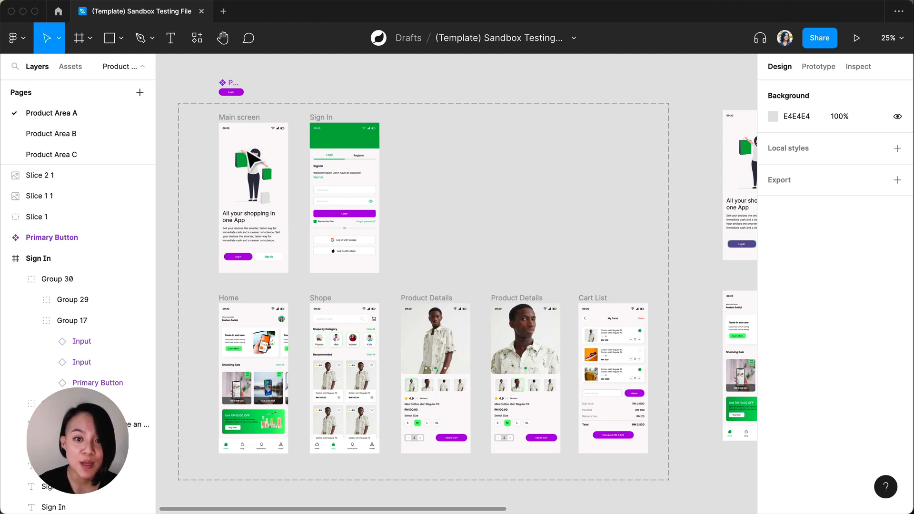
{"action": "left_click", "coordinate": [72, 154]}
{"action": "left_click", "coordinate": [698, 266]}
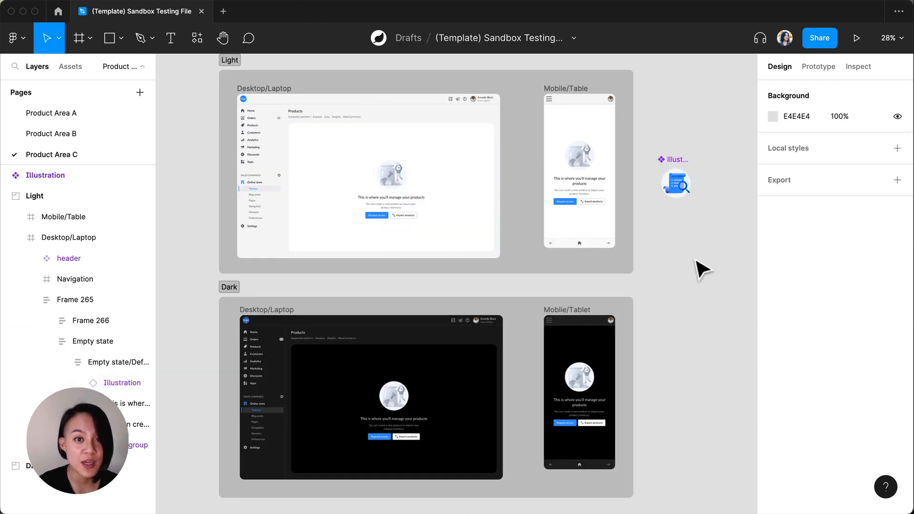
Copy the new Illustration component that sits beside the Light and Dark sections, then clear the selection
{"action": "left_click", "coordinate": [686, 180]}
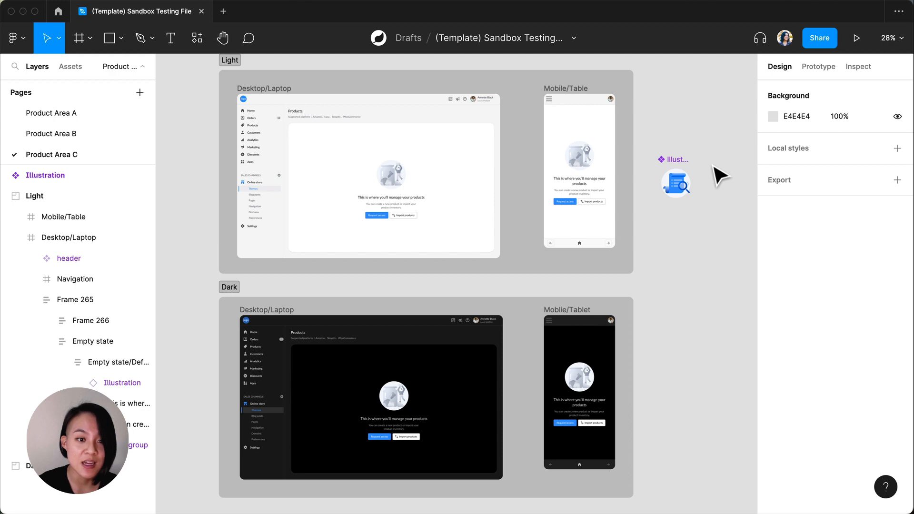
{"action": "left_click", "coordinate": [688, 176]}
{"action": "key", "text": "super+c"}
{"action": "left_click", "coordinate": [693, 148]}
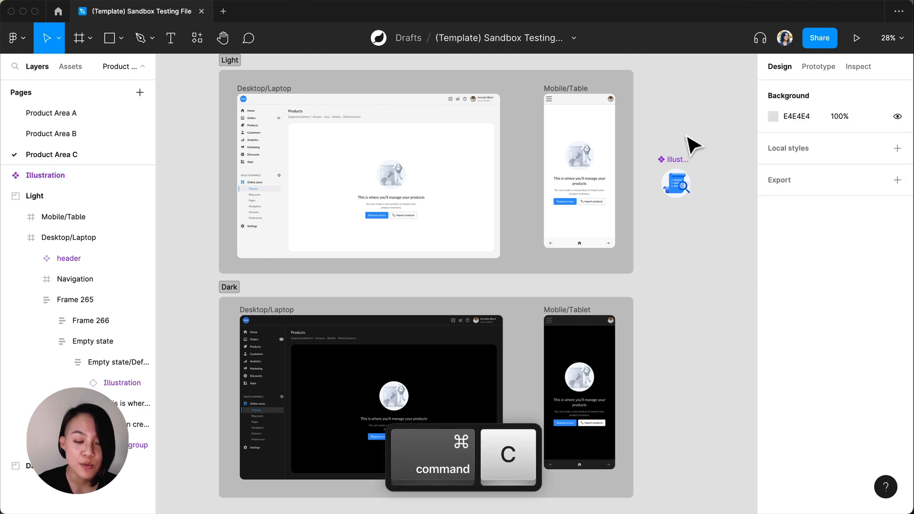
Select all matching Illustration instances across the Light and Dark screens and replace them with the copied component
{"action": "left_click", "coordinate": [107, 382]}
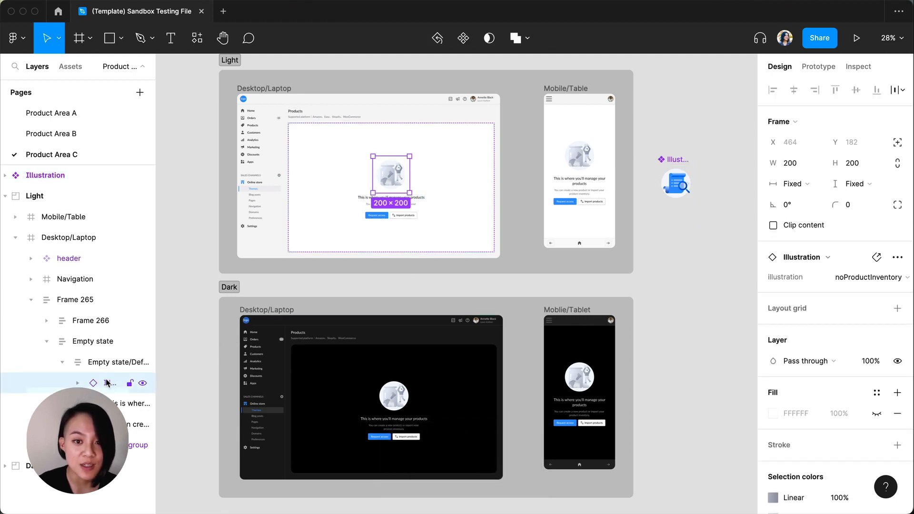
{"action": "key", "text": "super+slash"}
{"action": "type", "text": "selec"}
{"action": "key", "text": "Down"}
{"action": "key", "text": "Return"}
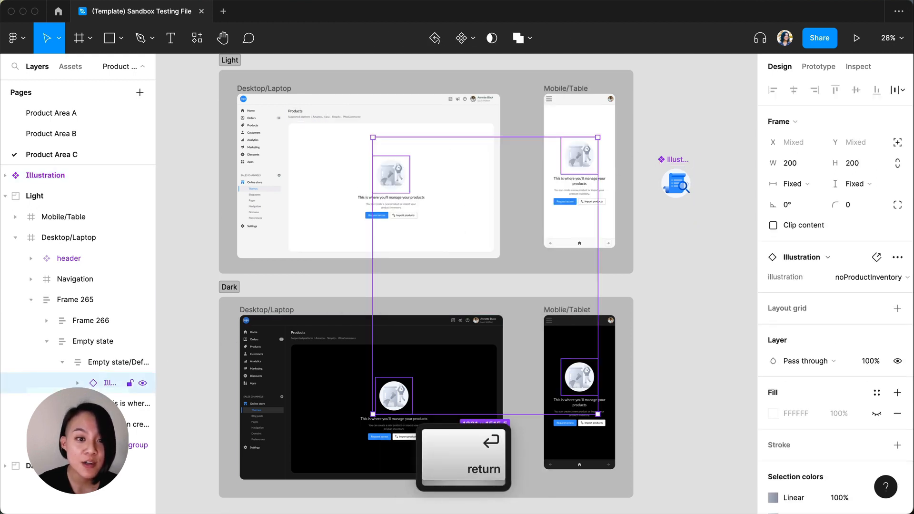
{"action": "key", "text": "super+shift+r"}
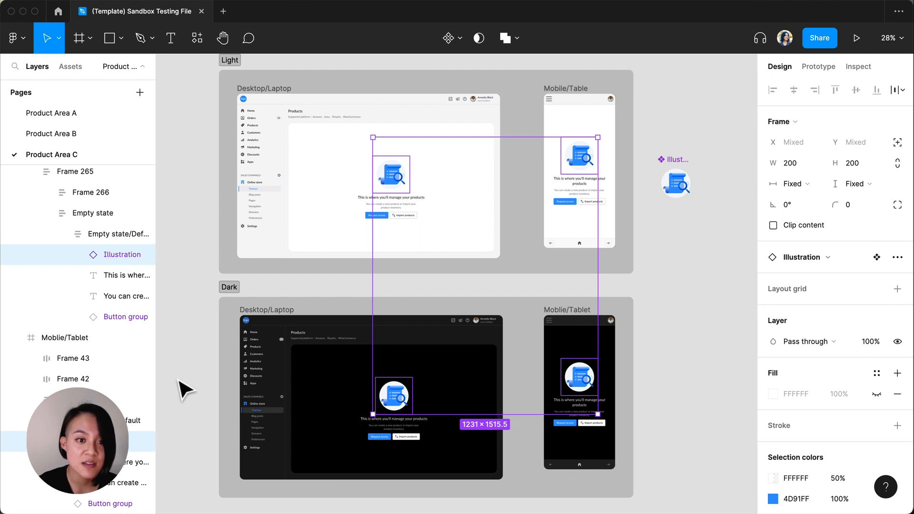
Look up the "Paste to replace" command by searching for "paste", dismiss the search without running it, and clear the selection
{"action": "key", "text": "super+p"}
{"action": "type", "text": "paste"}
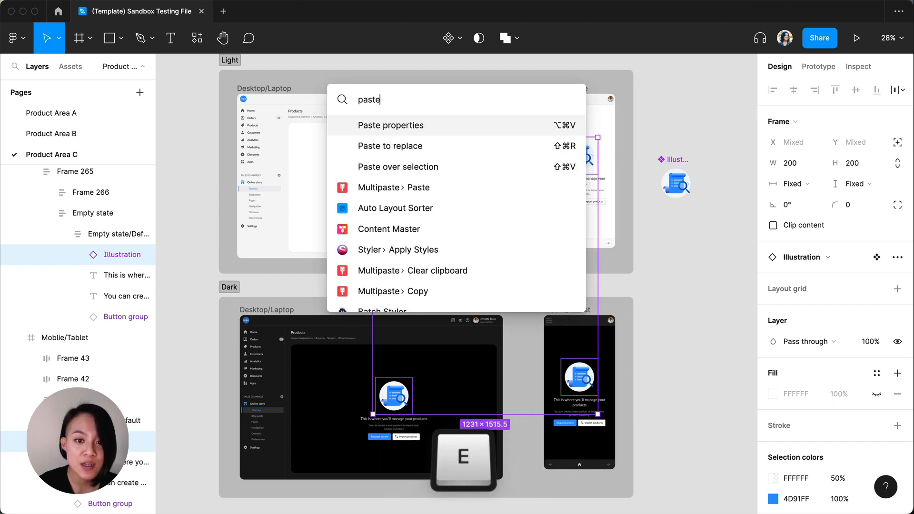
{"action": "key", "text": "Down"}
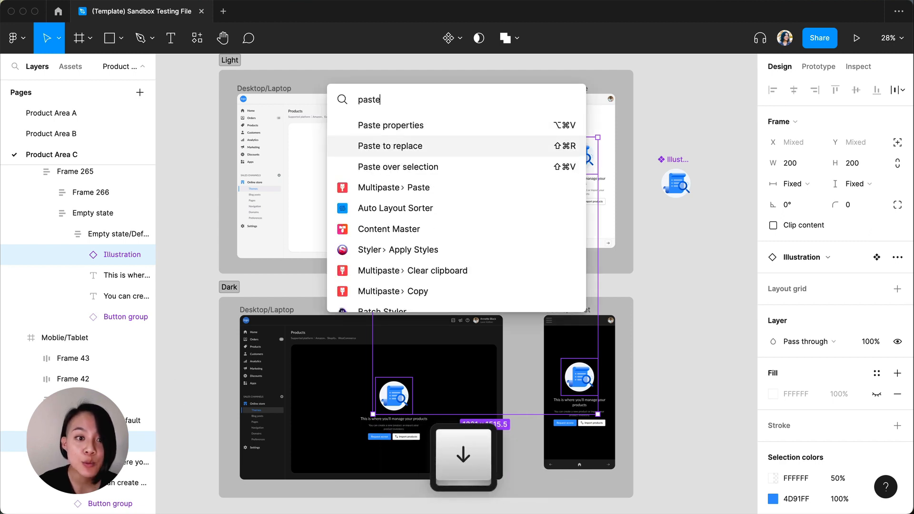
{"action": "key", "text": "Escape"}
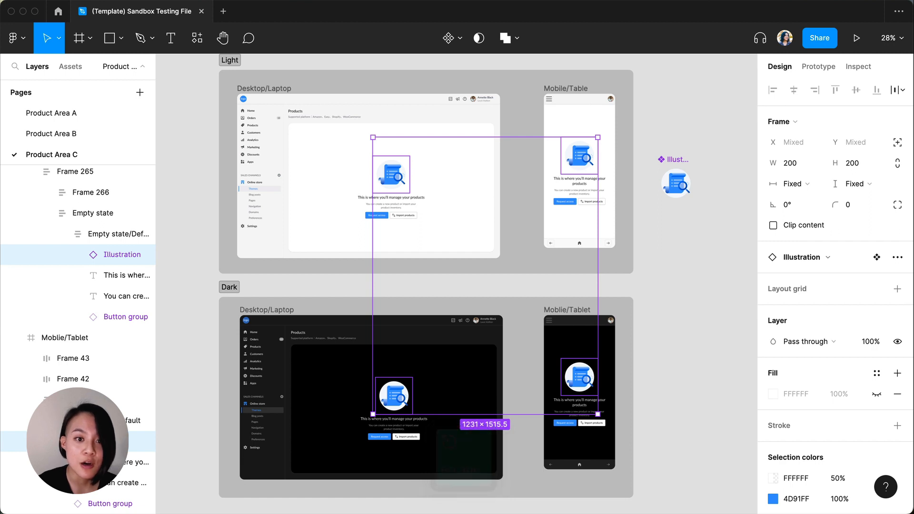
{"action": "left_click", "coordinate": [676, 282]}
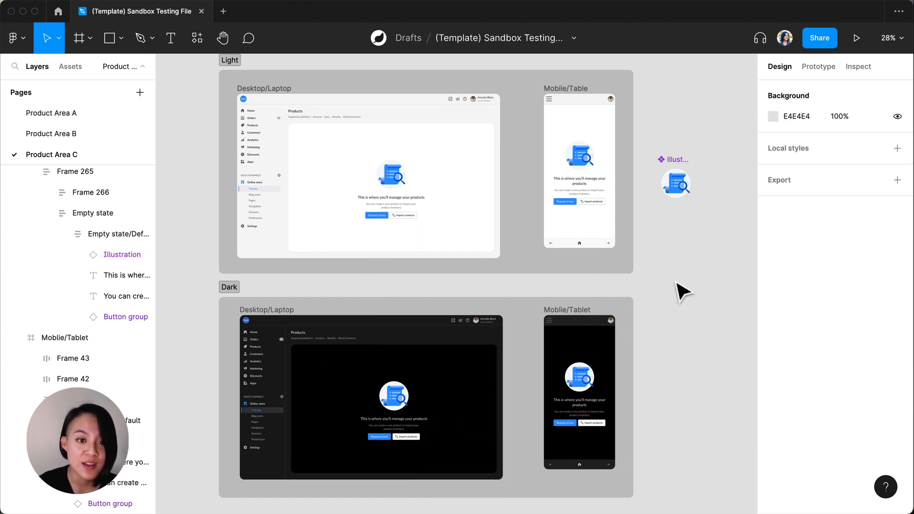